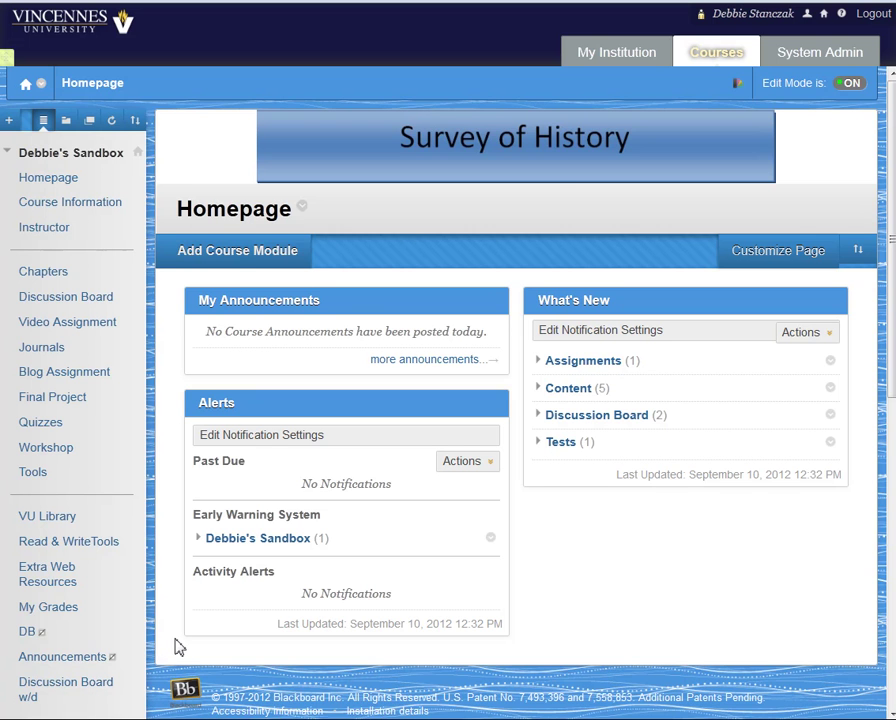
- Open the list of tests under the course's Tests, Surveys, and Pools tool
scroll(178, 647, down, 5)
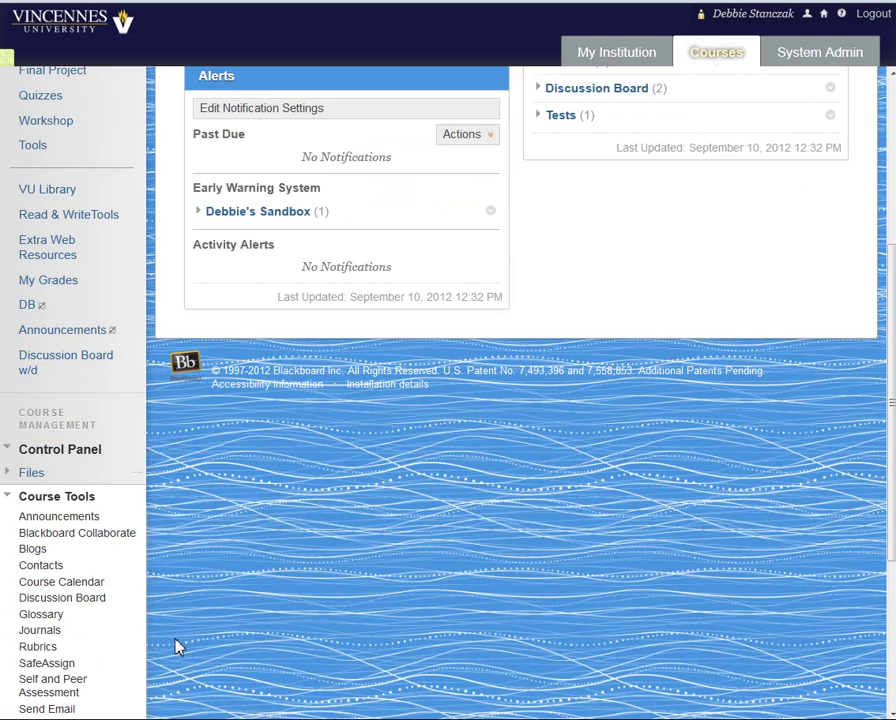
scroll(176, 640, down, 2)
scroll(170, 560, down, 2)
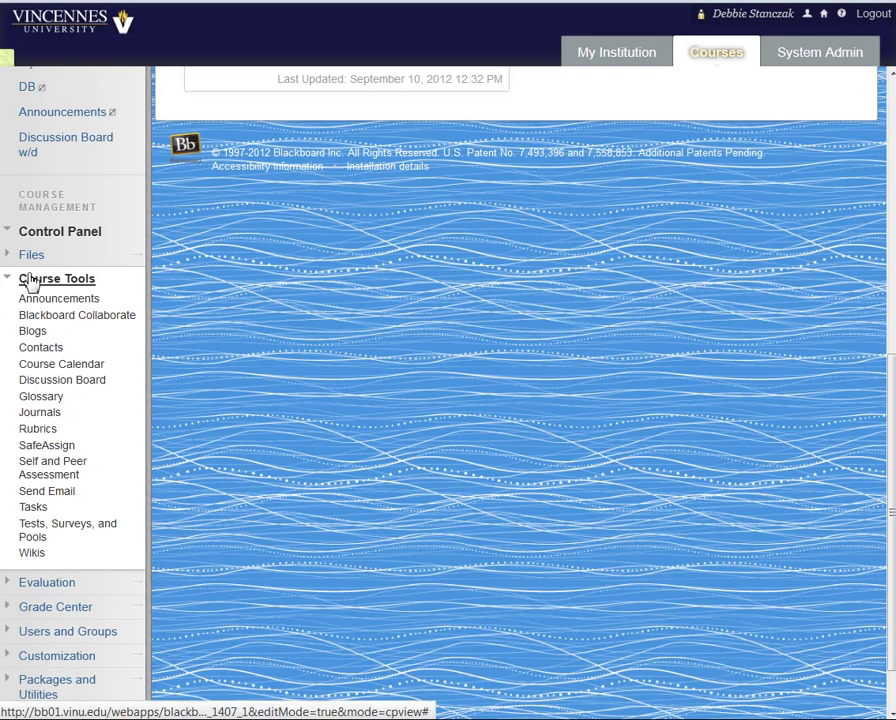
click(72, 536)
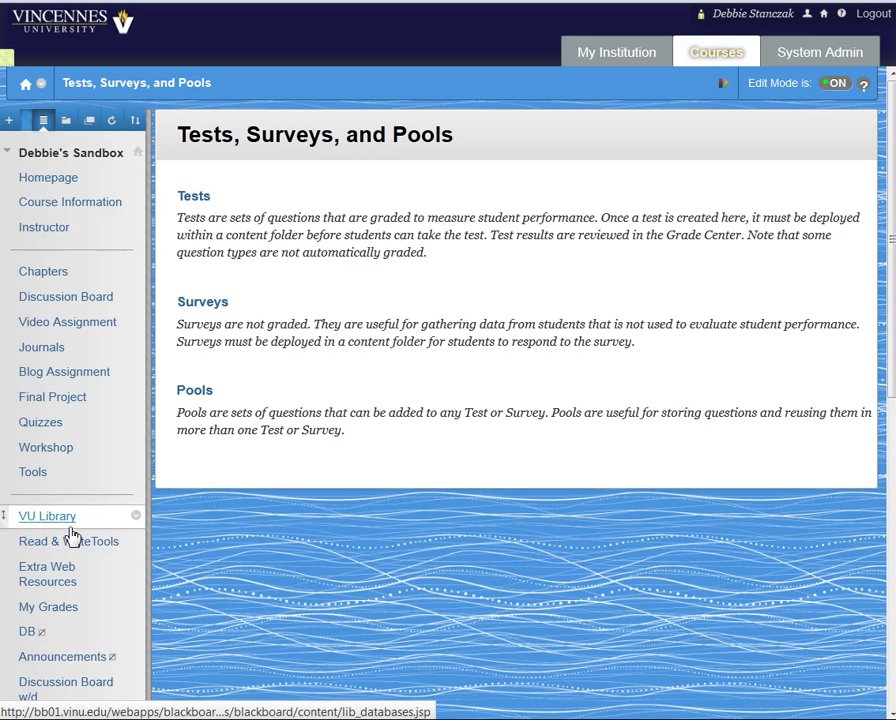
click(203, 202)
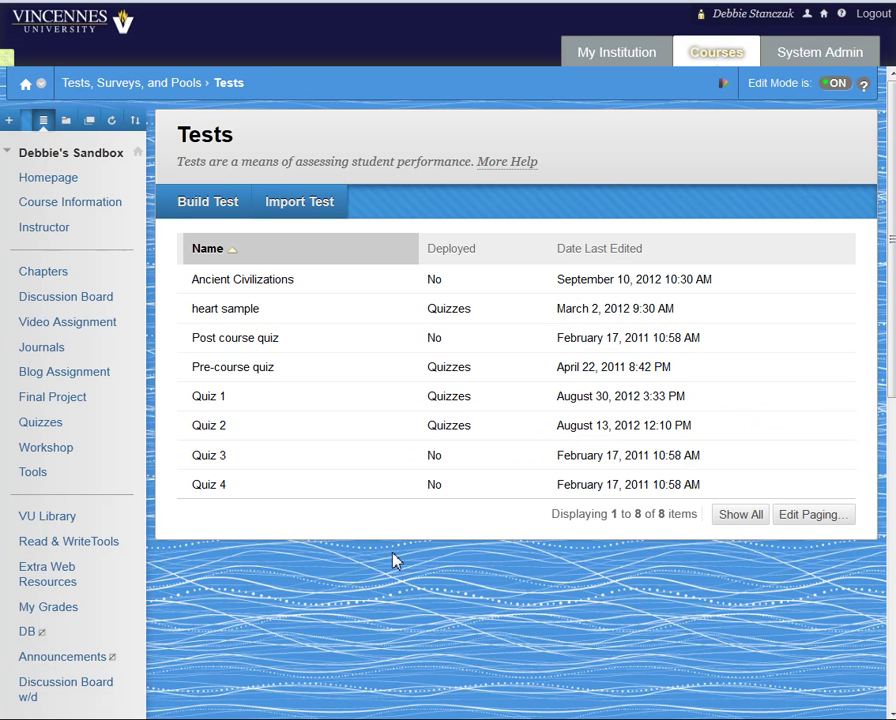
scroll(366, 591, down, 2)
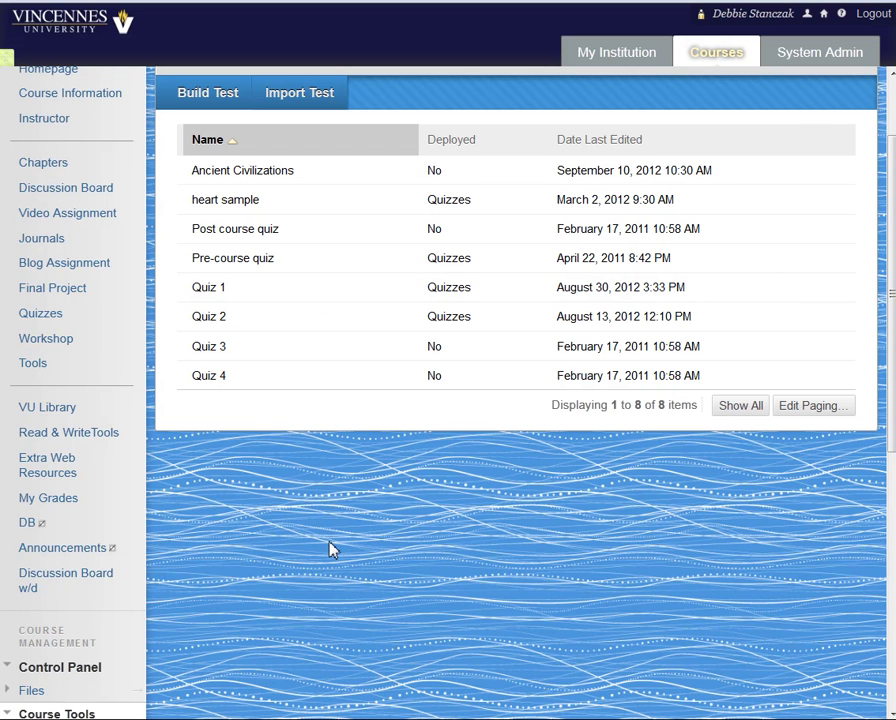
scroll(332, 545, down, 2)
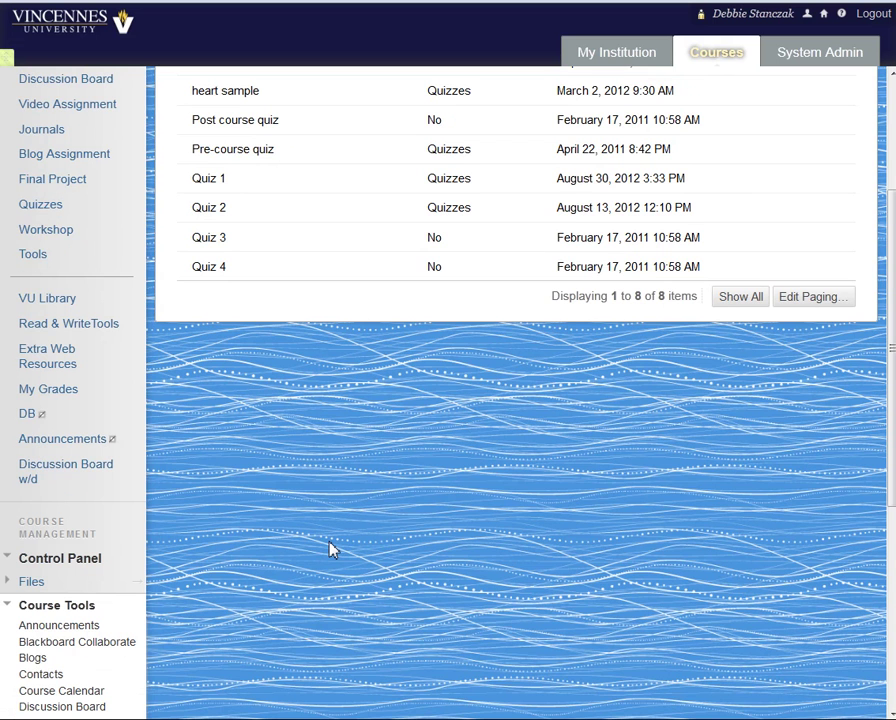
scroll(332, 549, down, 2)
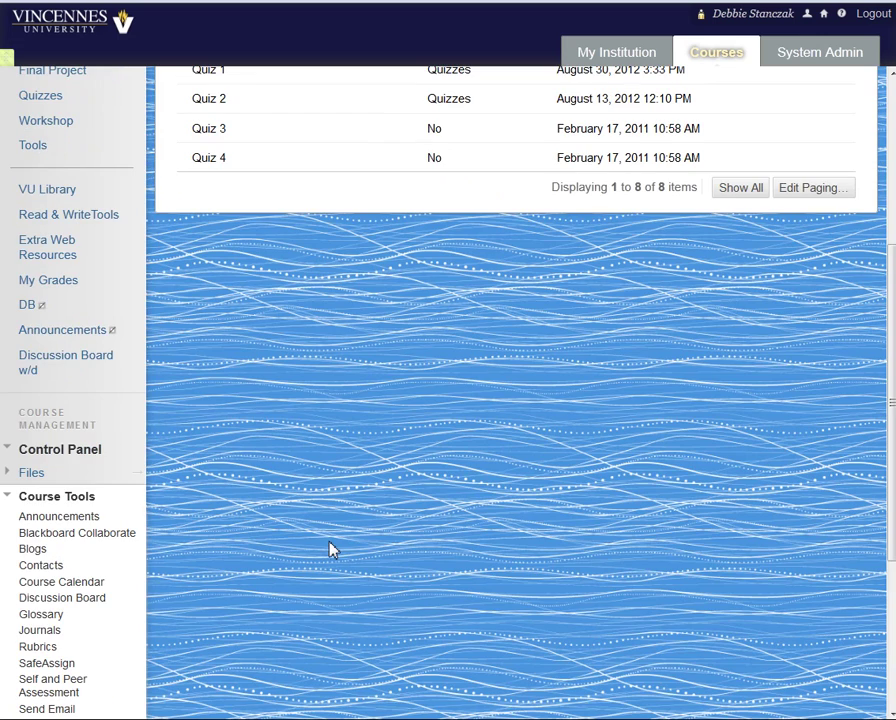
scroll(332, 545, down, 4)
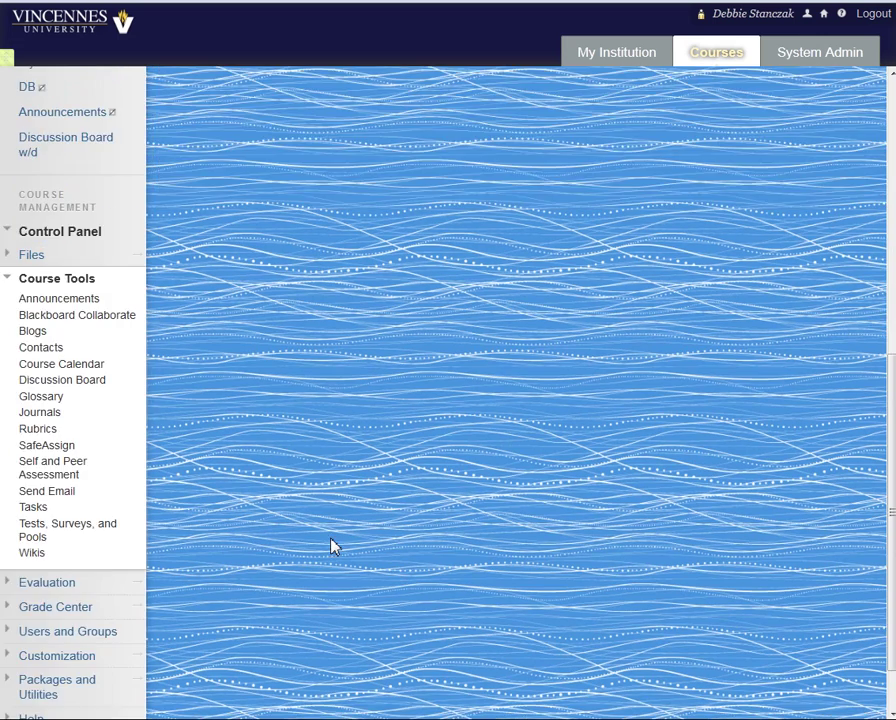
scroll(332, 545, up, 10)
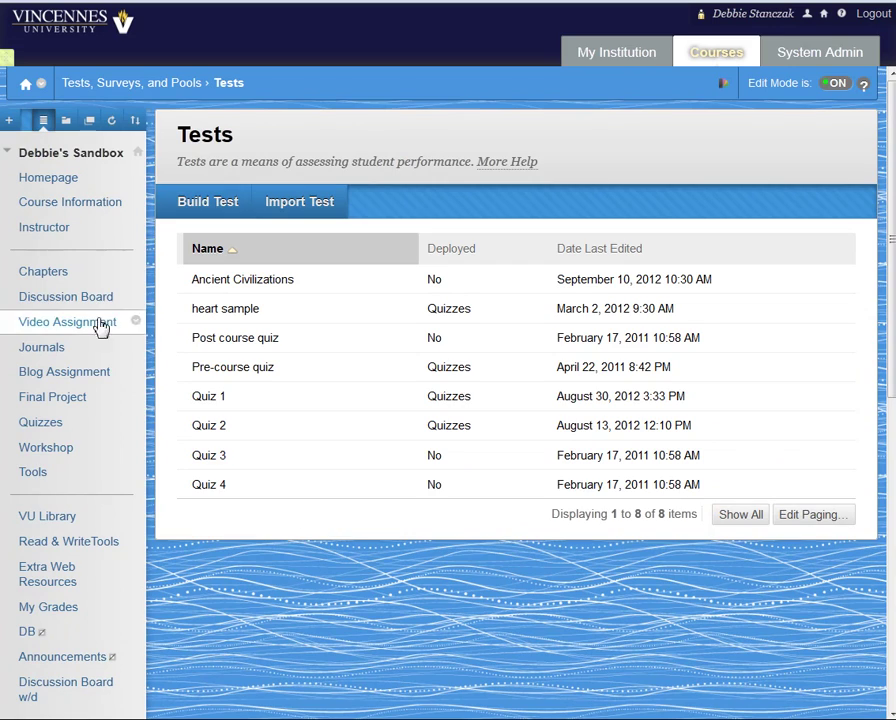
- Deploy the existing Ancient Civilizations test in the Quizzes content area
click(33, 428)
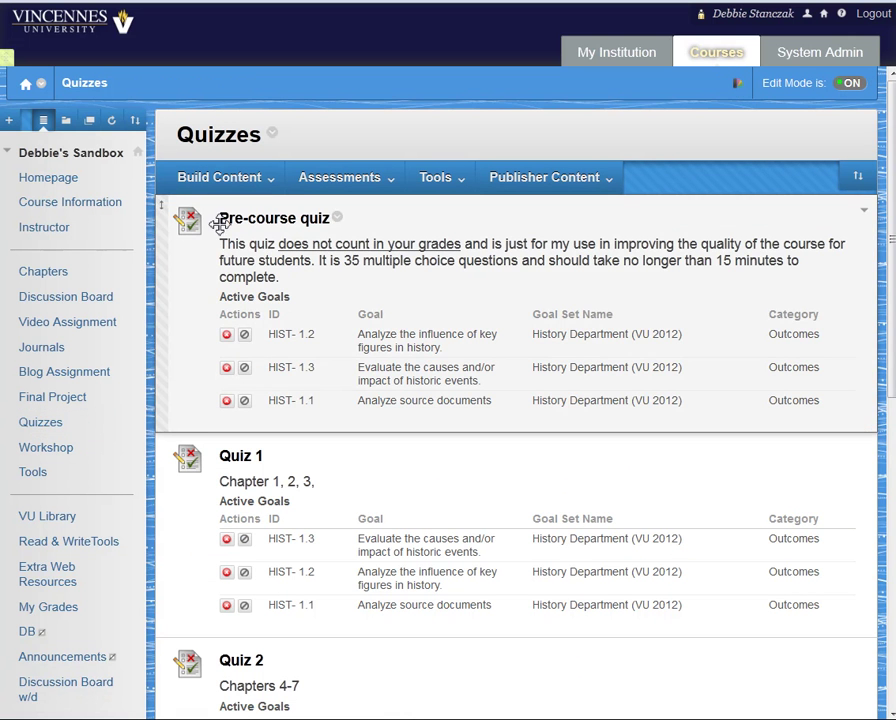
click(322, 186)
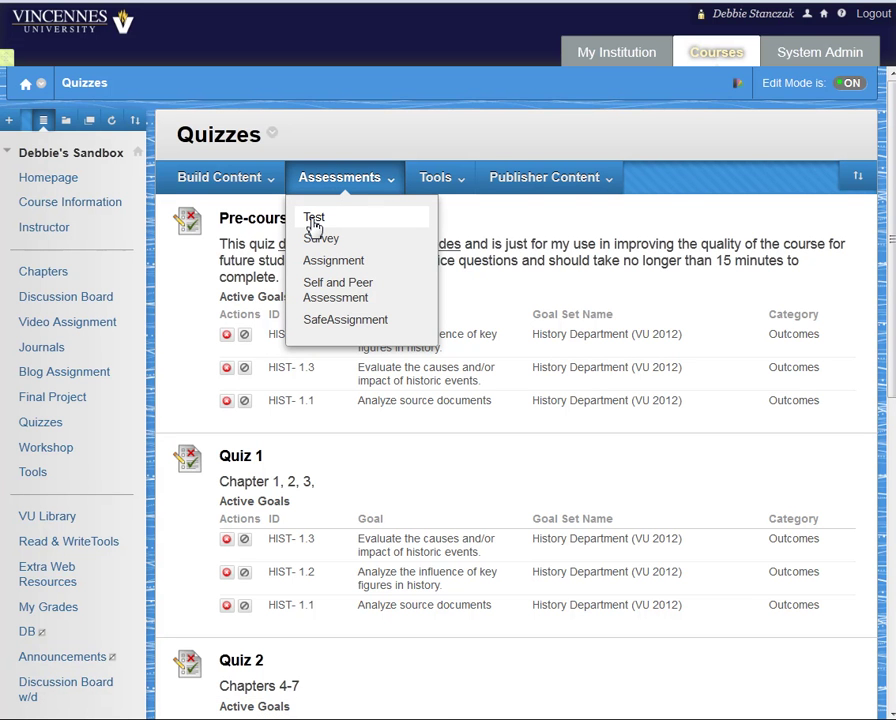
click(313, 220)
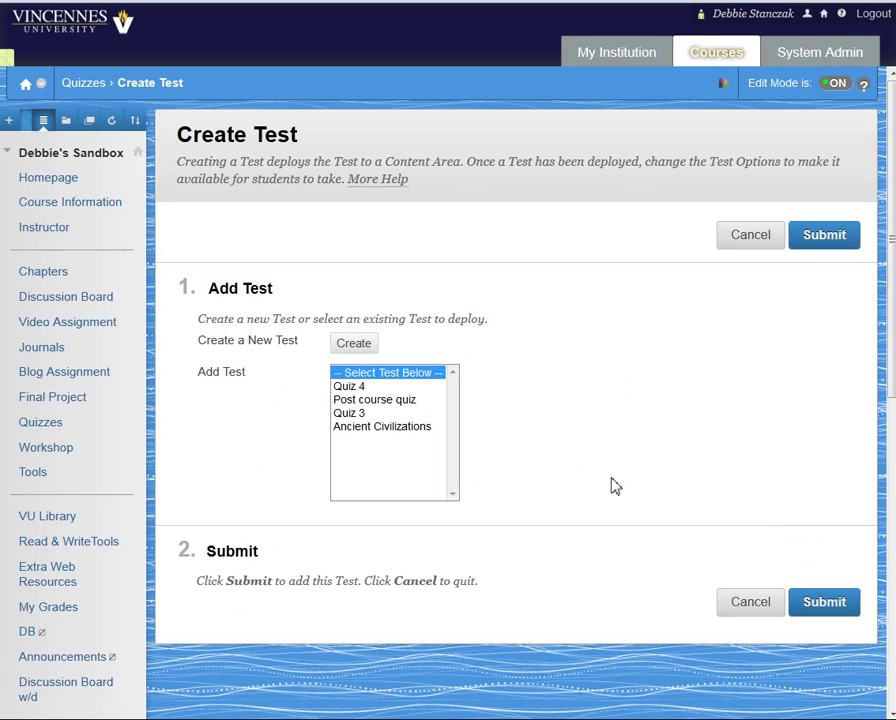
click(385, 428)
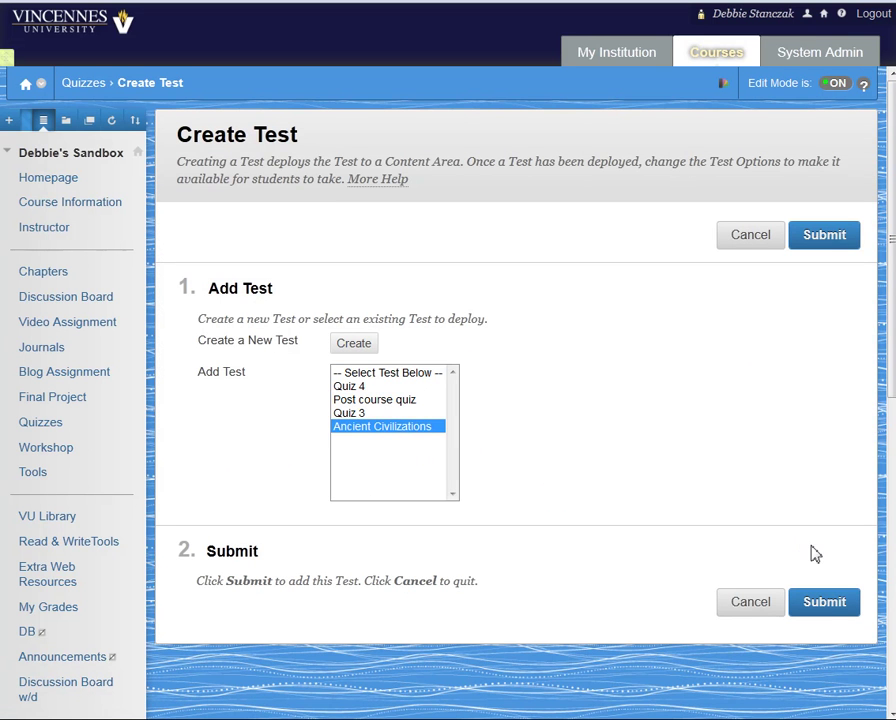
click(826, 603)
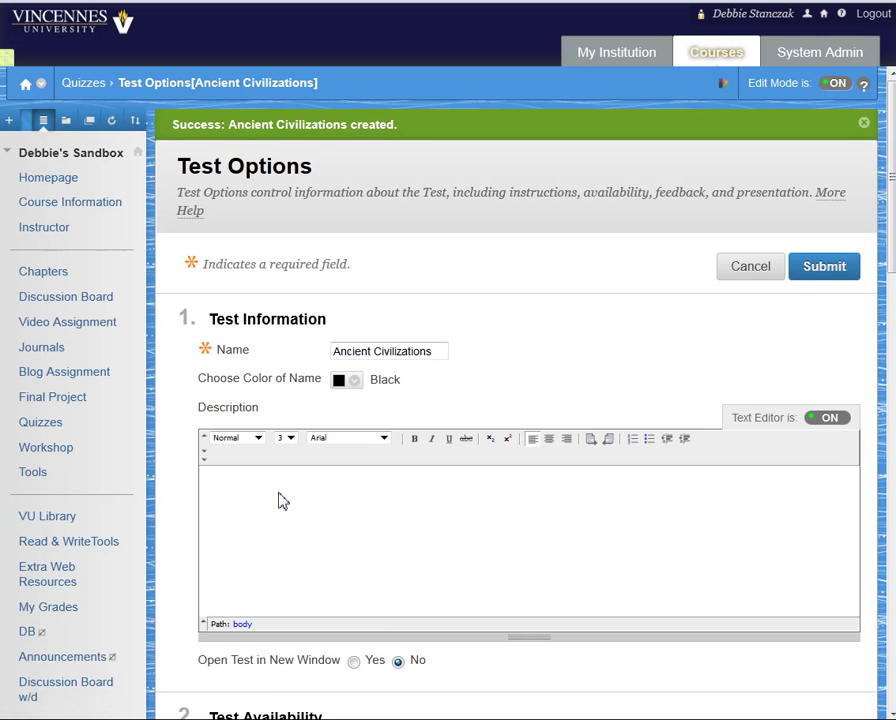
- Make the Ancient Civilizations test link available and enable Force Completion
scroll(323, 519, down, 2)
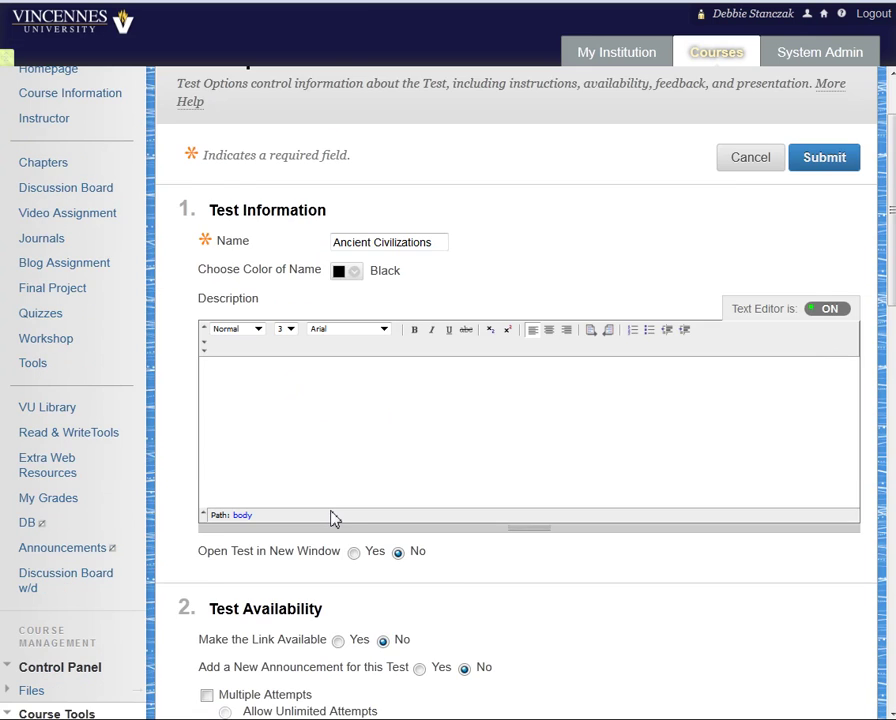
scroll(335, 519, down, 2)
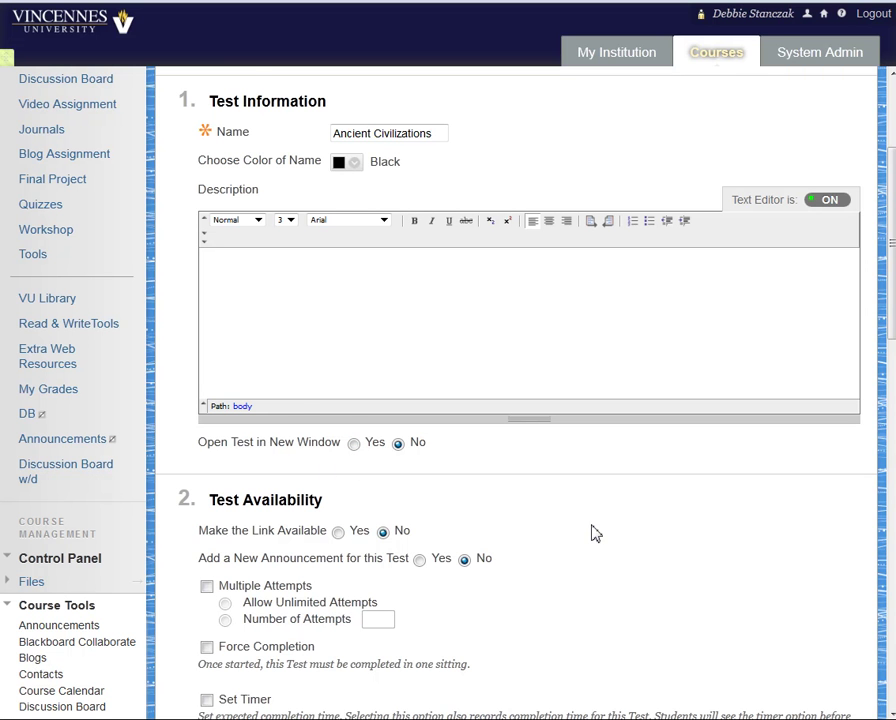
scroll(594, 533, down, 1)
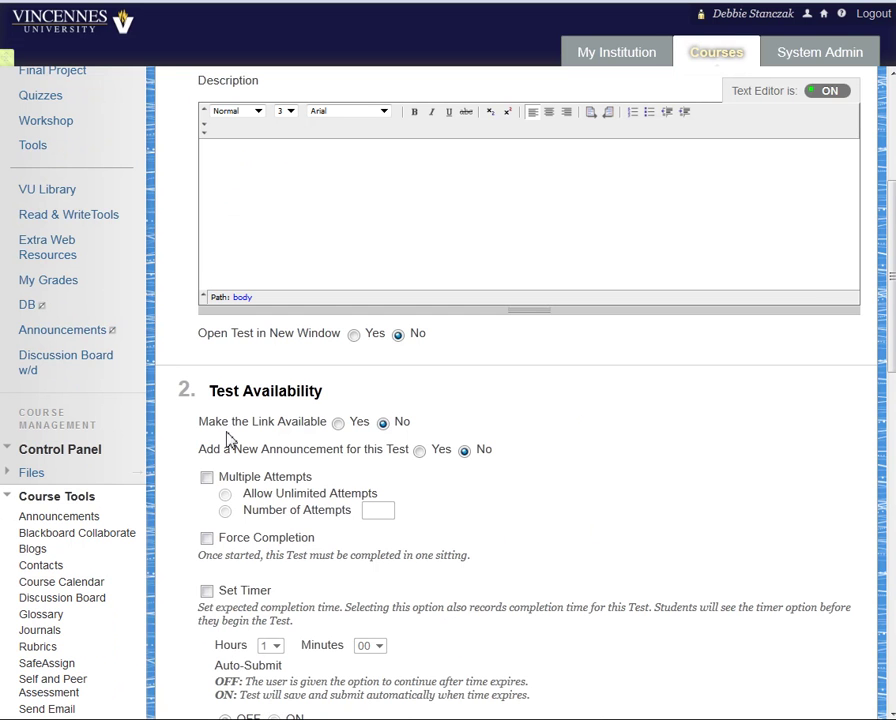
click(338, 424)
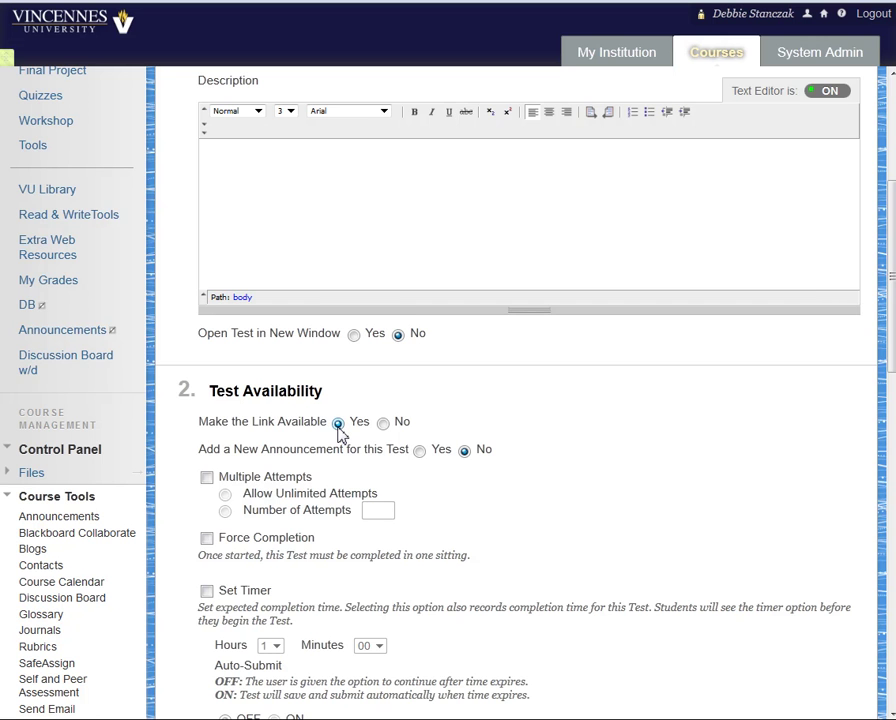
scroll(553, 530, down, 1)
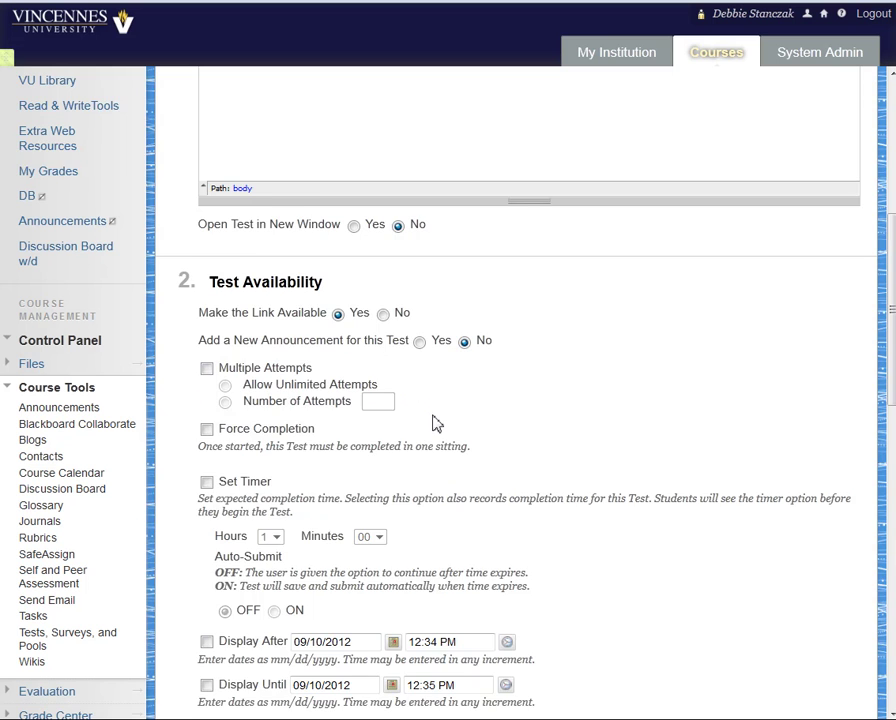
scroll(434, 422, down, 2)
click(207, 321)
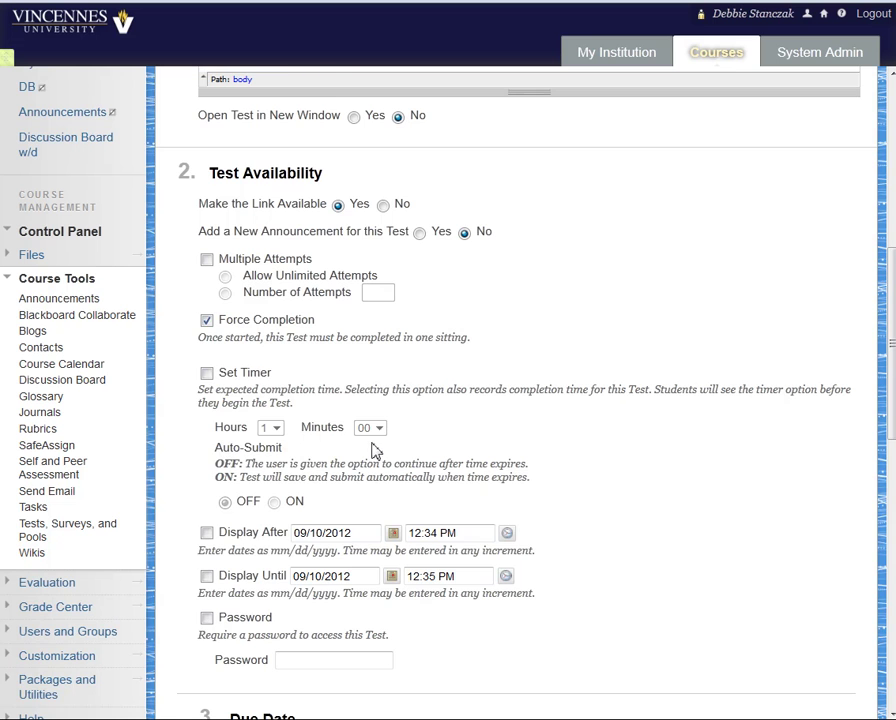
- Review the remaining timer, due date, self-assessment, feedback and presentation settings, and submit the test options
scroll(370, 460, down, 2)
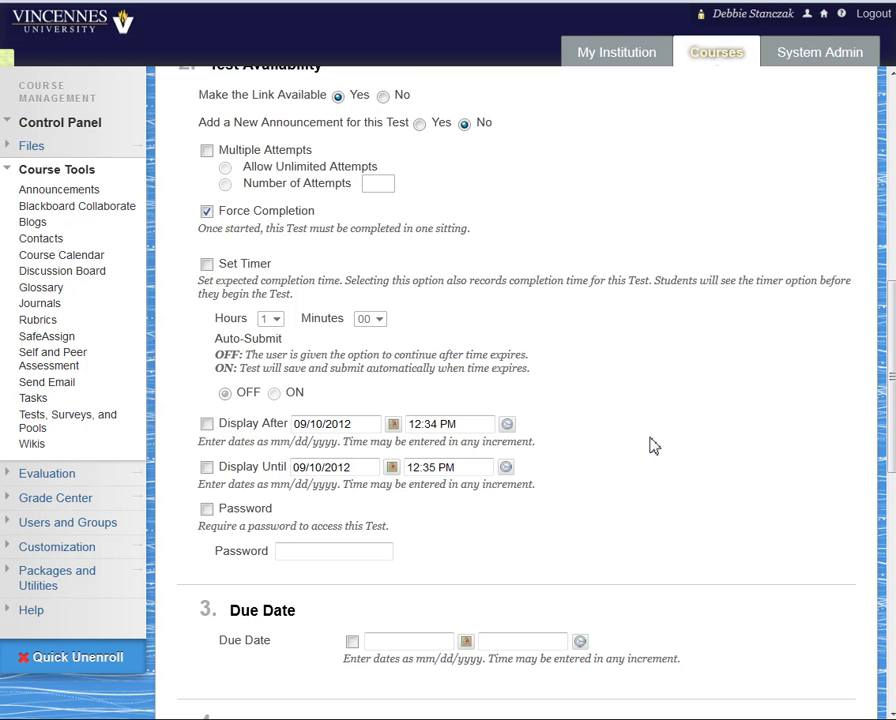
scroll(652, 445, down, 1)
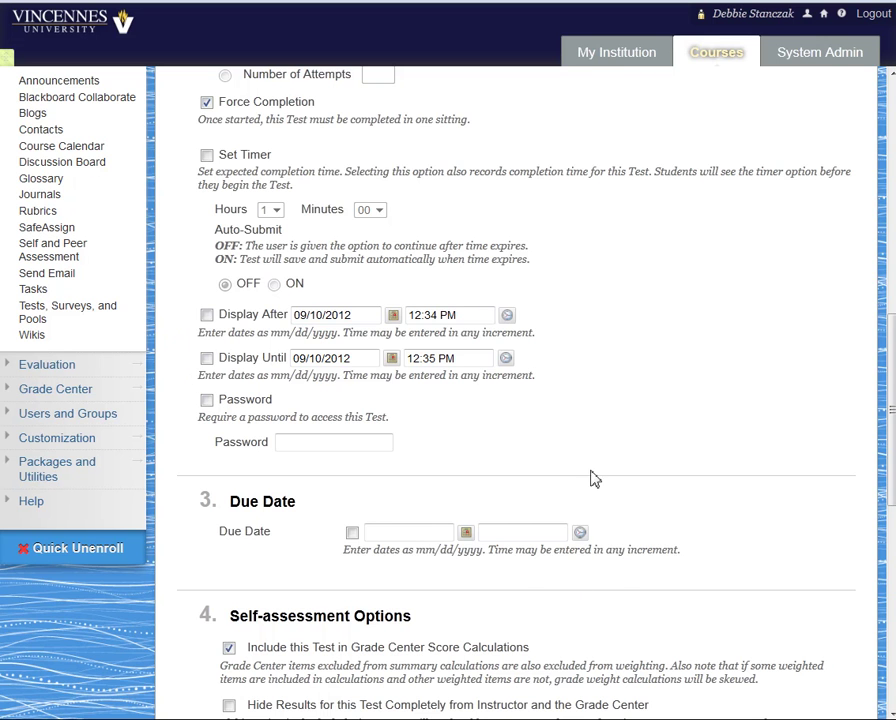
scroll(600, 460, down, 1)
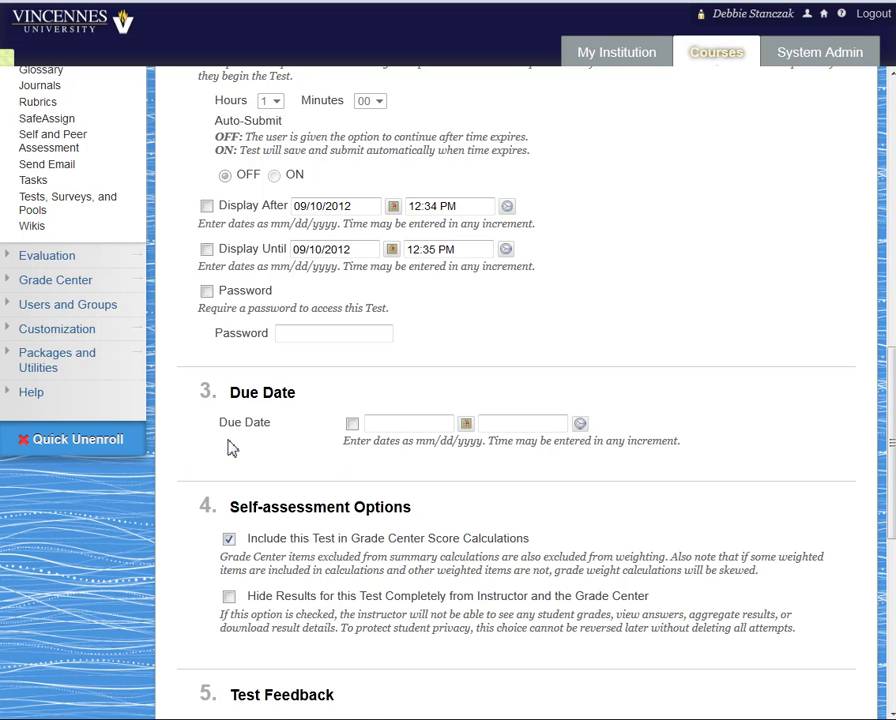
scroll(232, 448, down, 1)
scroll(302, 504, down, 1)
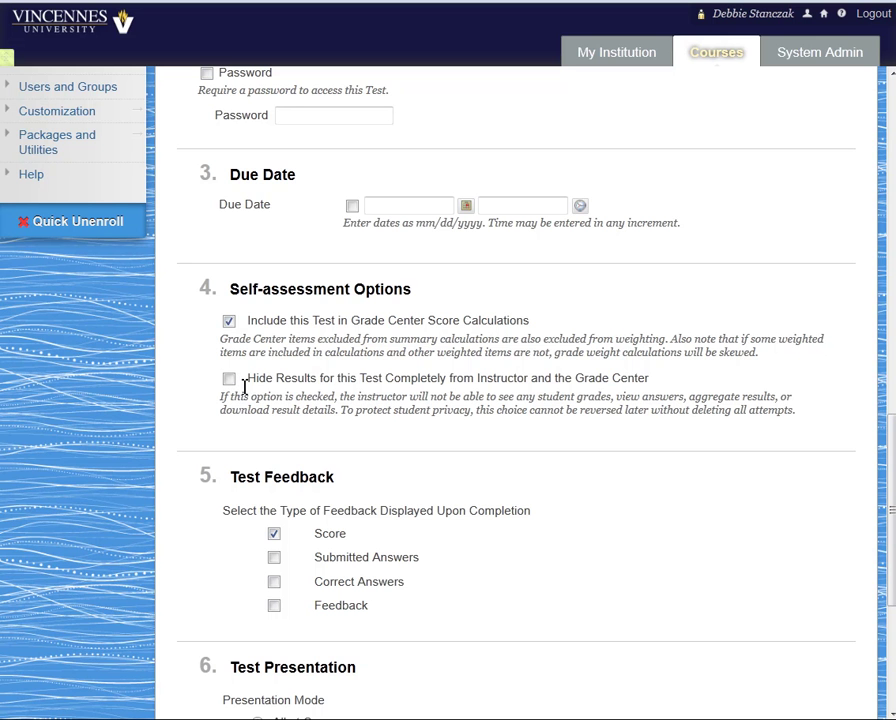
scroll(298, 468, down, 1)
scroll(298, 468, down, 1)
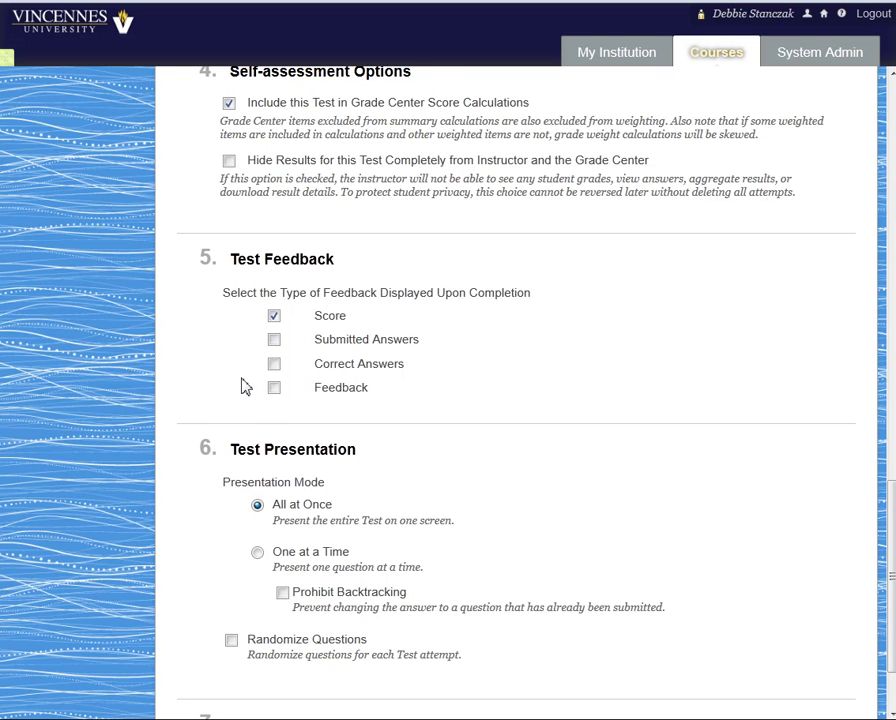
scroll(241, 387, down, 2)
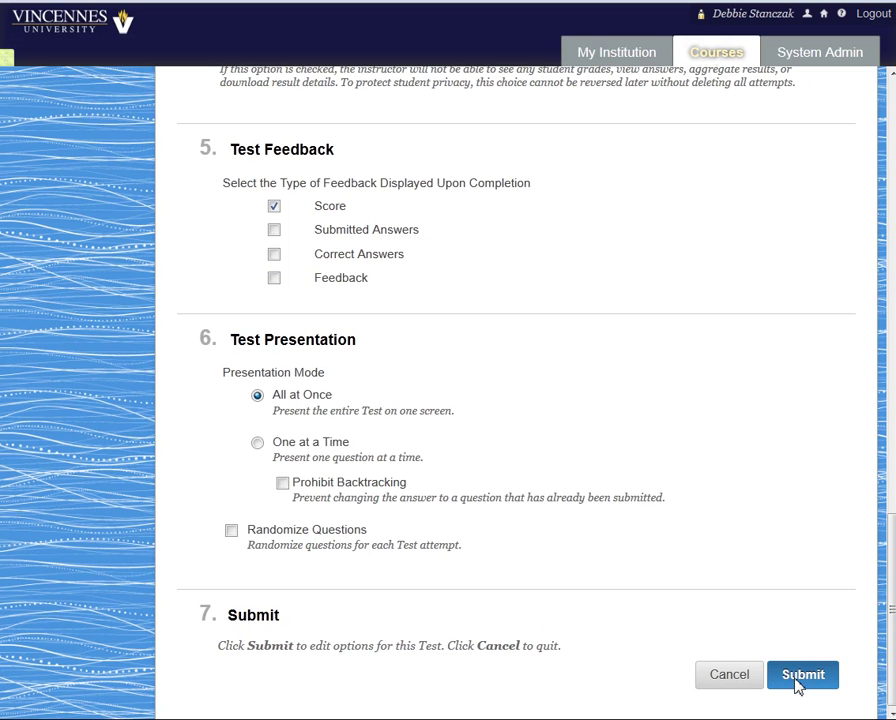
click(798, 682)
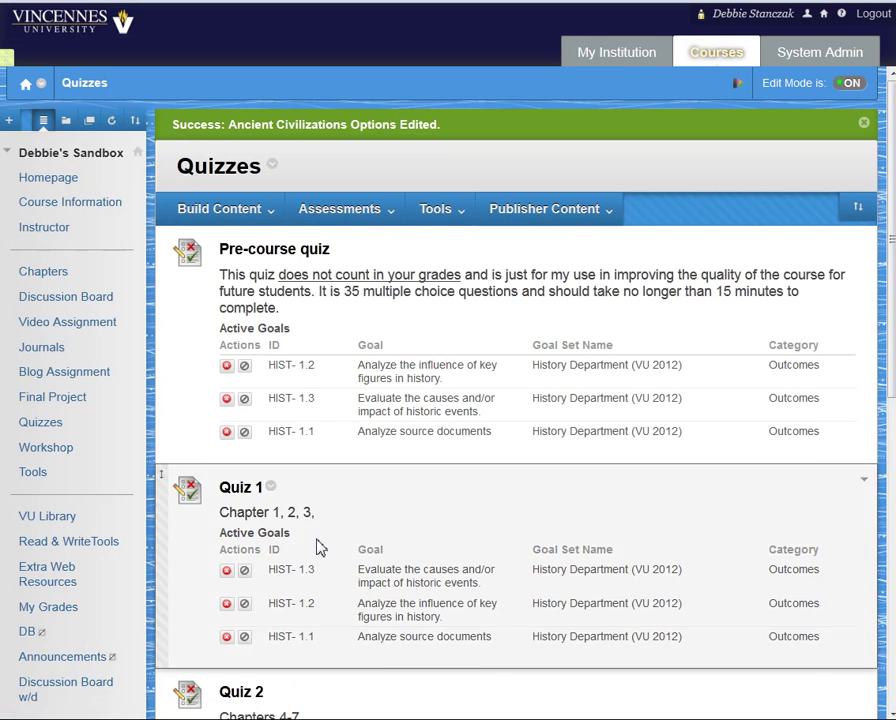
- Find the Ancient Civilizations test on the Quizzes page and view the actions offered for it
scroll(320, 544, down, 5)
scroll(317, 542, down, 3)
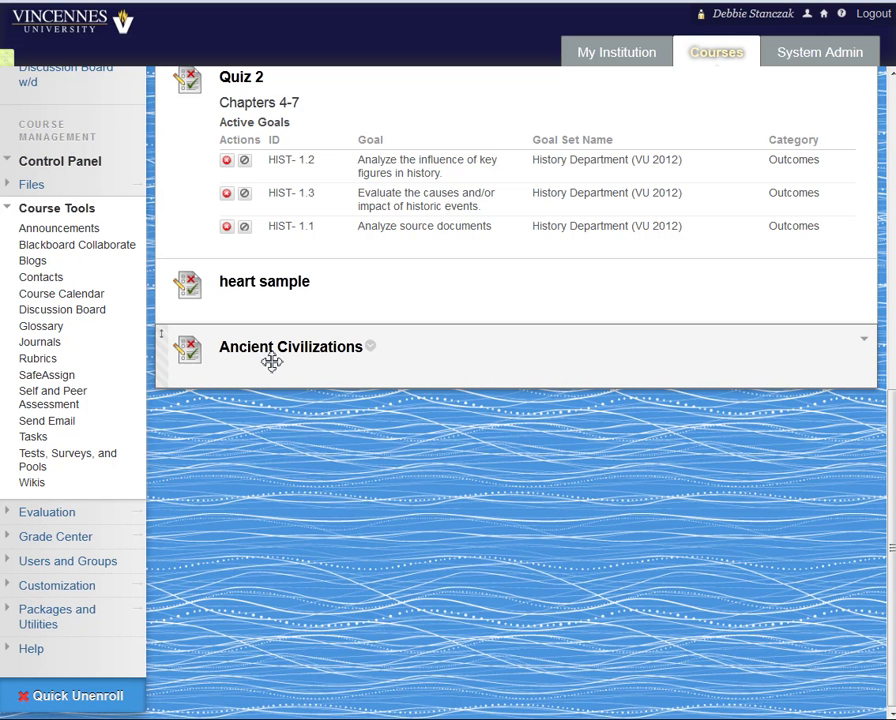
click(370, 350)
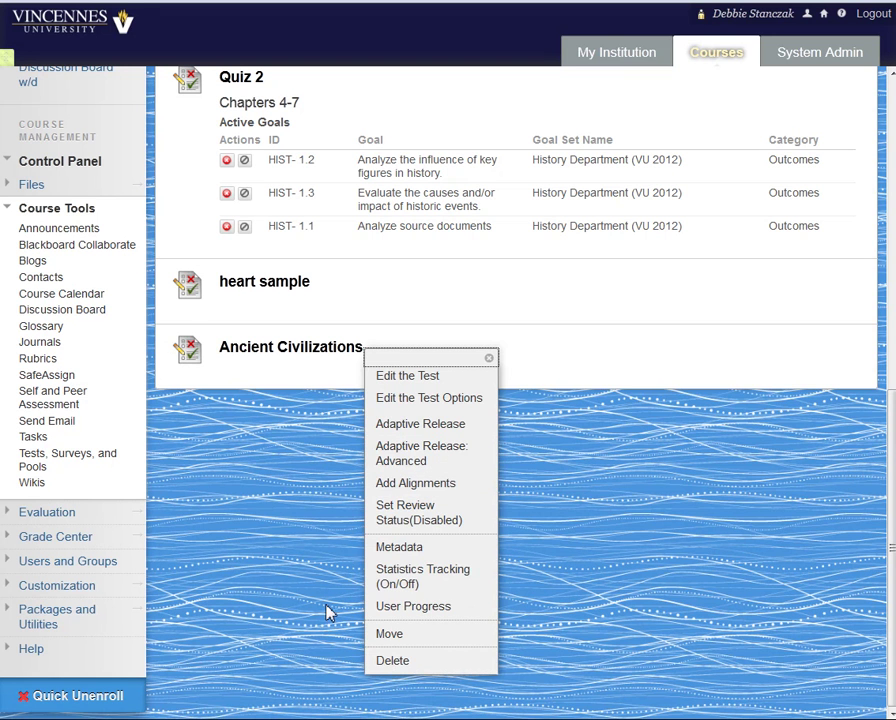
click(296, 368)
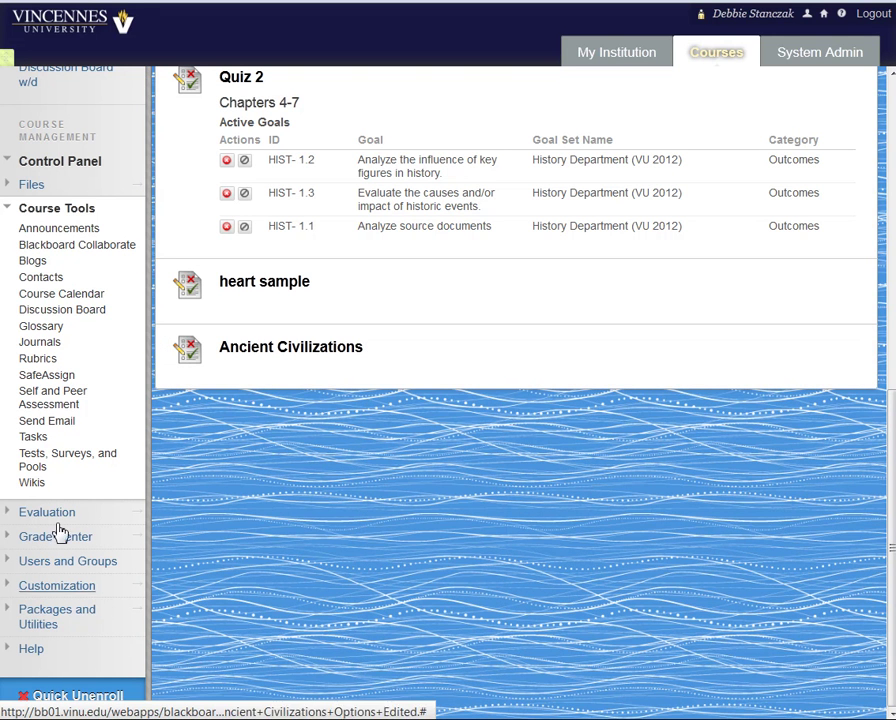